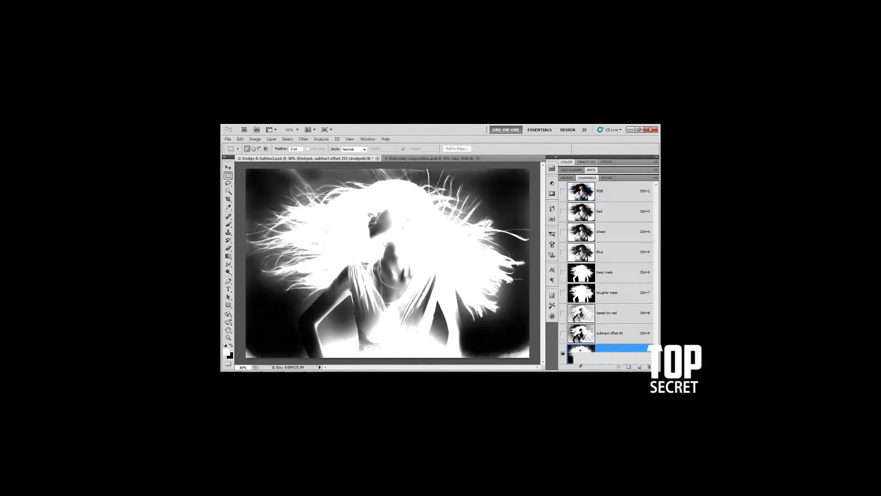
Fill the lassoed face area of the mask with white, deselect, then delete the bottom mask channel.
{"action": "key", "text": "l"}
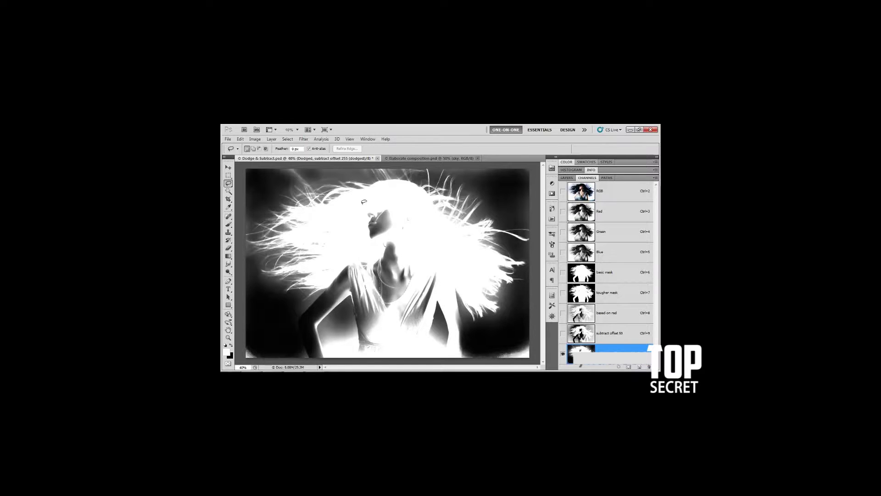
{"action": "mouse_move", "coordinate": [366, 255]}
{"action": "left_mouse_down"}
{"action": "mouse_move", "coordinate": [387, 194]}
{"action": "mouse_move", "coordinate": [431, 216]}
{"action": "mouse_move", "coordinate": [444, 247]}
{"action": "mouse_move", "coordinate": [366, 264]}
{"action": "left_mouse_up"}
{"action": "key", "text": "alt+BackSpace"}
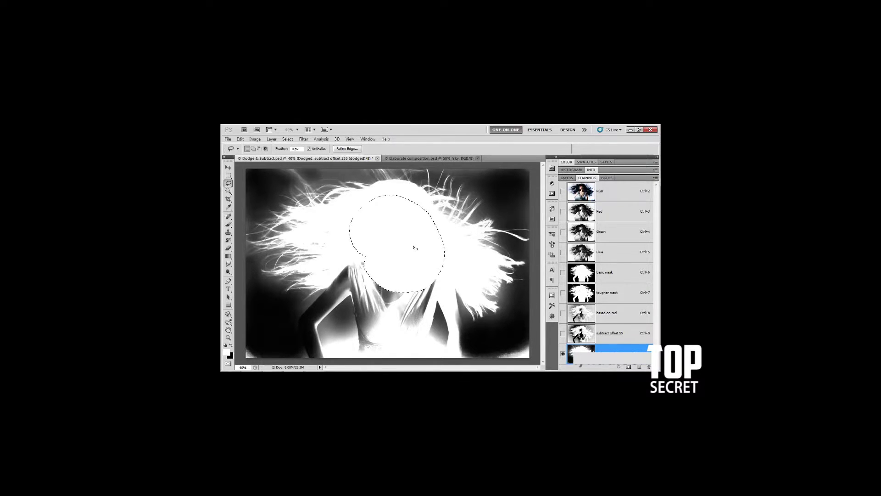
{"action": "key", "text": "ctrl+d"}
{"action": "left_click_drag", "start_coordinate": [608, 347], "coordinate": [639, 366]}
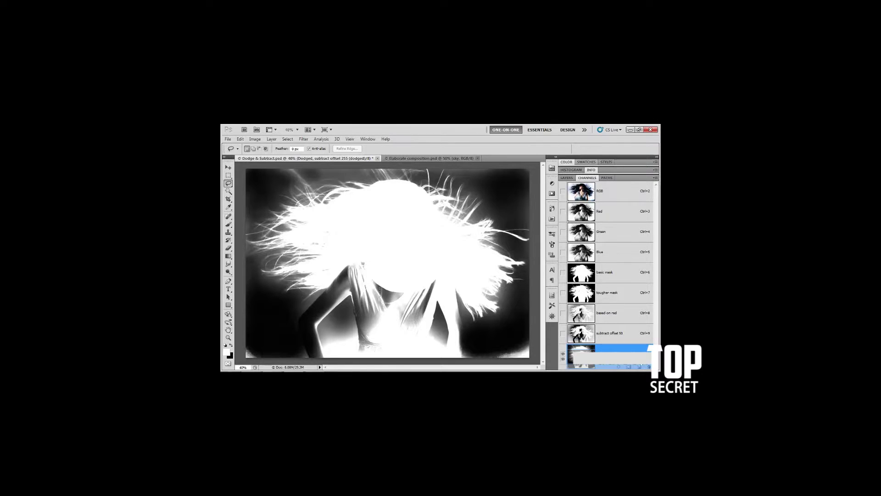
{"action": "left_click", "coordinate": [650, 367]}
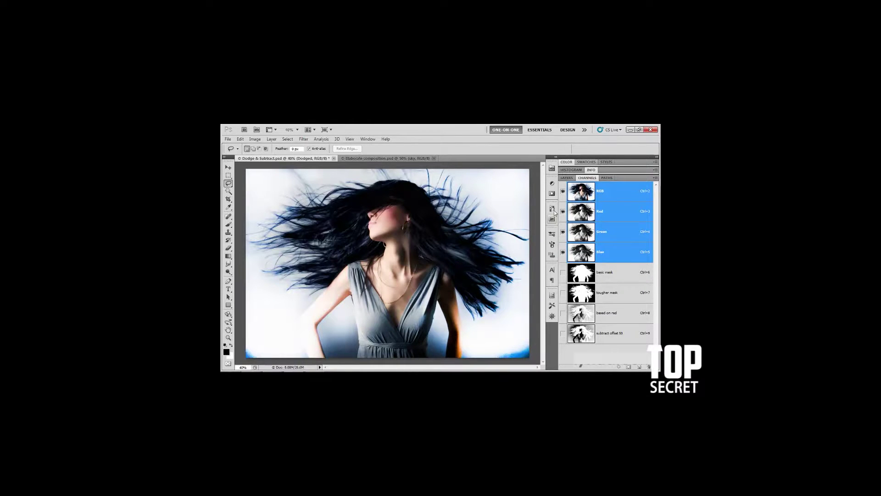
Hide and re-show the Dodged layer over Background to compare them, selecting then deselecting face and neck areas.
{"action": "left_click", "coordinate": [566, 178]}
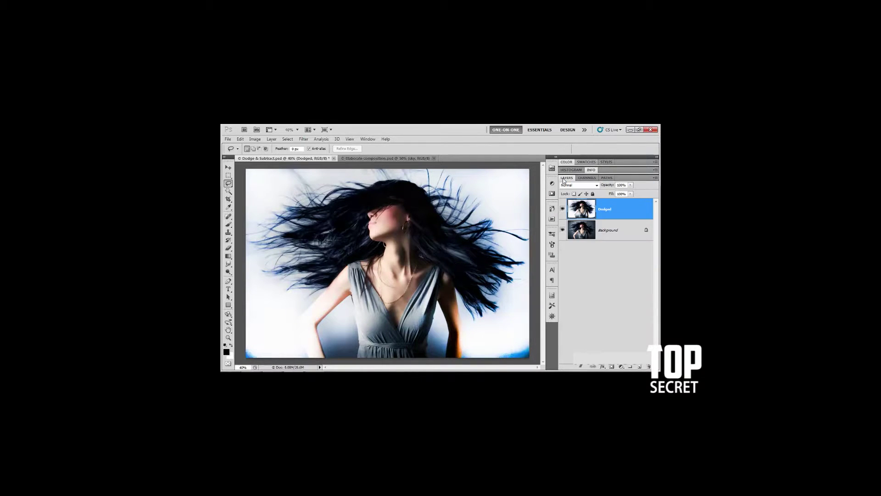
{"action": "left_click", "coordinate": [563, 208]}
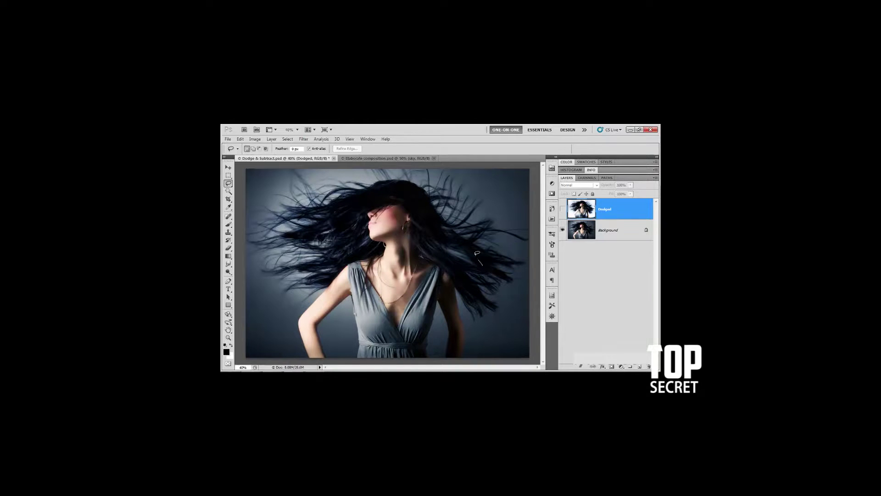
{"action": "mouse_move", "coordinate": [455, 240]}
{"action": "left_mouse_down"}
{"action": "mouse_move", "coordinate": [456, 264]}
{"action": "mouse_move", "coordinate": [479, 268]}
{"action": "mouse_move", "coordinate": [431, 260]}
{"action": "left_mouse_up"}
{"action": "mouse_move", "coordinate": [359, 254]}
{"action": "left_mouse_down"}
{"action": "mouse_move", "coordinate": [383, 243]}
{"action": "mouse_move", "coordinate": [369, 208]}
{"action": "mouse_move", "coordinate": [354, 215]}
{"action": "mouse_move", "coordinate": [359, 250]}
{"action": "left_mouse_up"}
{"action": "left_click", "coordinate": [563, 211]}
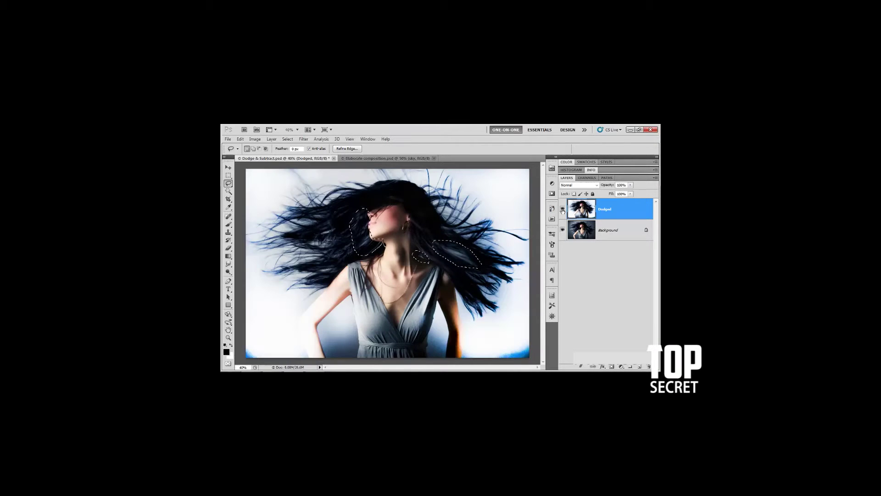
{"action": "key", "text": "ctrl+d"}
{"action": "key", "text": "o"}
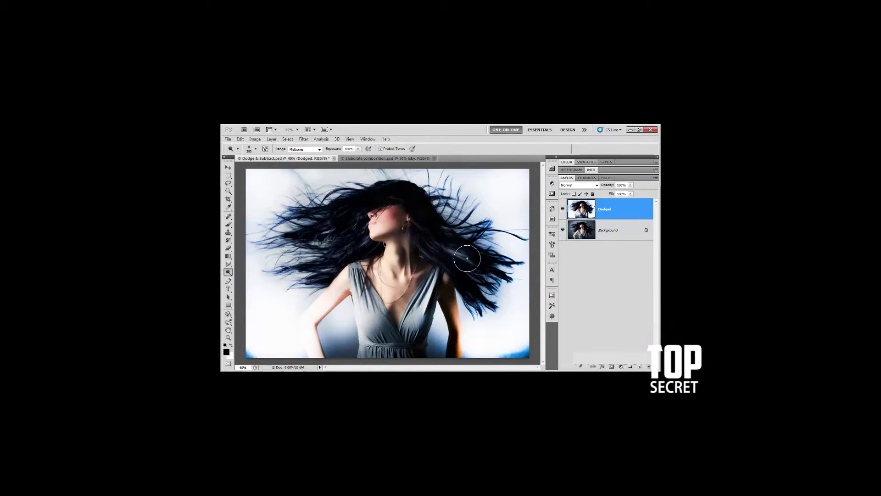
Dodge the background among the right-side hair strands and upper-right hair tips, varying brush size 150–300.
{"action": "mouse_move", "coordinate": [470, 262]}
{"action": "left_mouse_down"}
{"action": "mouse_move", "coordinate": [457, 250]}
{"action": "mouse_move", "coordinate": [464, 246]}
{"action": "mouse_move", "coordinate": [471, 260]}
{"action": "mouse_move", "coordinate": [439, 243]}
{"action": "mouse_move", "coordinate": [477, 262]}
{"action": "mouse_move", "coordinate": [434, 261]}
{"action": "left_mouse_up"}
{"action": "key", "text": "bracketleft"}
{"action": "key", "text": "bracketleft"}
{"action": "key", "text": "bracketleft"}
{"action": "key", "text": "bracketleft"}
{"action": "key", "text": "bracketleft"}
{"action": "key", "text": "bracketleft"}
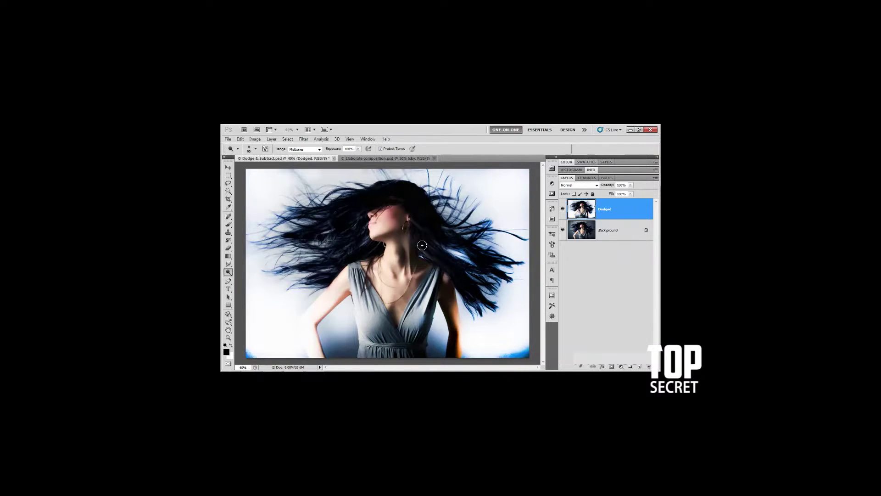
{"action": "key", "text": "bracketright"}
{"action": "key", "text": "bracketright"}
{"action": "key", "text": "bracketright"}
{"action": "key", "text": "bracketright"}
{"action": "key", "text": "bracketright"}
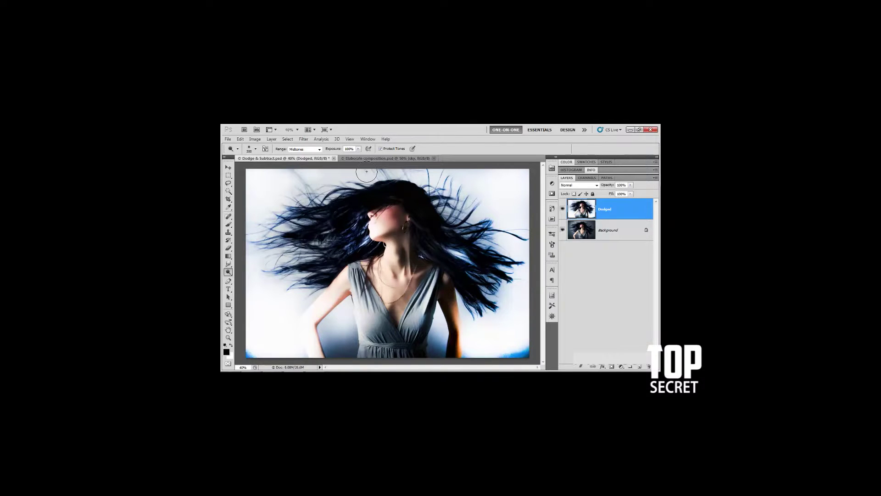
{"action": "key", "text": "bracketleft"}
{"action": "key", "text": "bracketleft"}
{"action": "key", "text": "bracketright"}
{"action": "key", "text": "bracketright"}
{"action": "key", "text": "bracketright"}
{"action": "key", "text": "bracketright"}
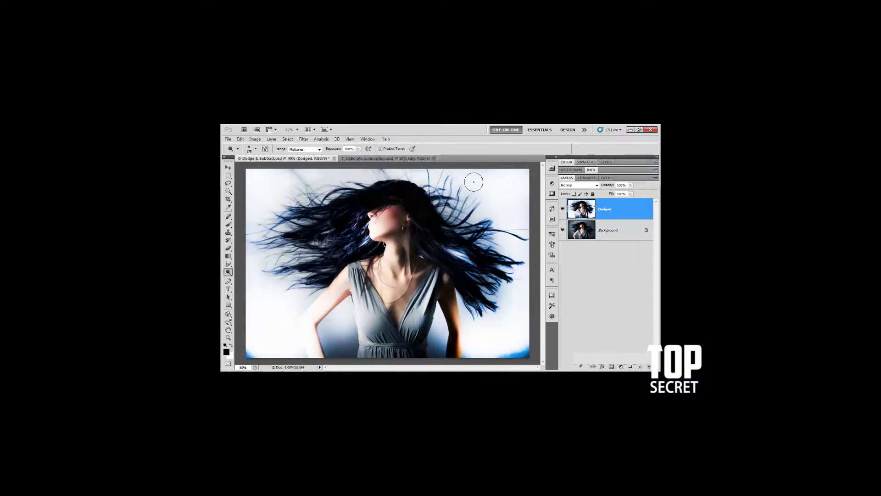
{"action": "mouse_move", "coordinate": [471, 181]}
{"action": "left_mouse_down"}
{"action": "mouse_move", "coordinate": [487, 198]}
{"action": "mouse_move", "coordinate": [481, 210]}
{"action": "mouse_move", "coordinate": [471, 190]}
{"action": "left_mouse_up"}
Dodge the background beside and along the arm's edge with a 200 px brush.
{"action": "key", "text": "bracketleft"}
{"action": "key", "text": "bracketleft"}
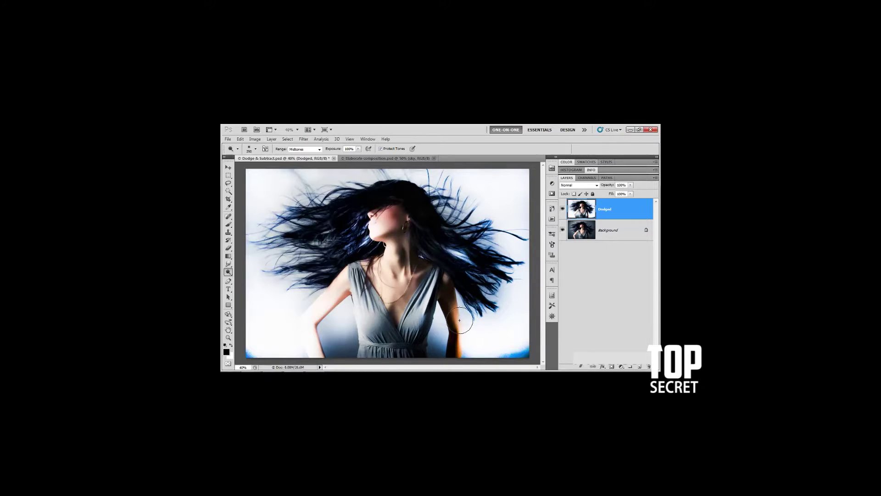
{"action": "mouse_move", "coordinate": [458, 310]}
{"action": "left_mouse_down"}
{"action": "mouse_move", "coordinate": [445, 291]}
{"action": "mouse_move", "coordinate": [463, 312]}
{"action": "mouse_move", "coordinate": [487, 299]}
{"action": "left_mouse_up"}
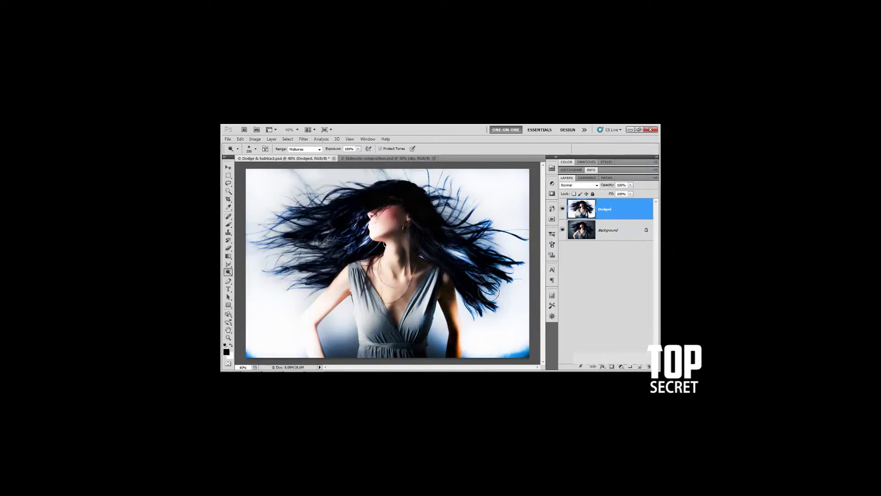
{"action": "mouse_move", "coordinate": [350, 317]}
{"action": "left_mouse_down"}
{"action": "mouse_move", "coordinate": [313, 308]}
{"action": "mouse_move", "coordinate": [320, 295]}
{"action": "mouse_move", "coordinate": [278, 302]}
{"action": "left_mouse_up"}
{"action": "key", "text": "bracketright"}
{"action": "key", "text": "bracketright"}
{"action": "key", "text": "bracketright"}
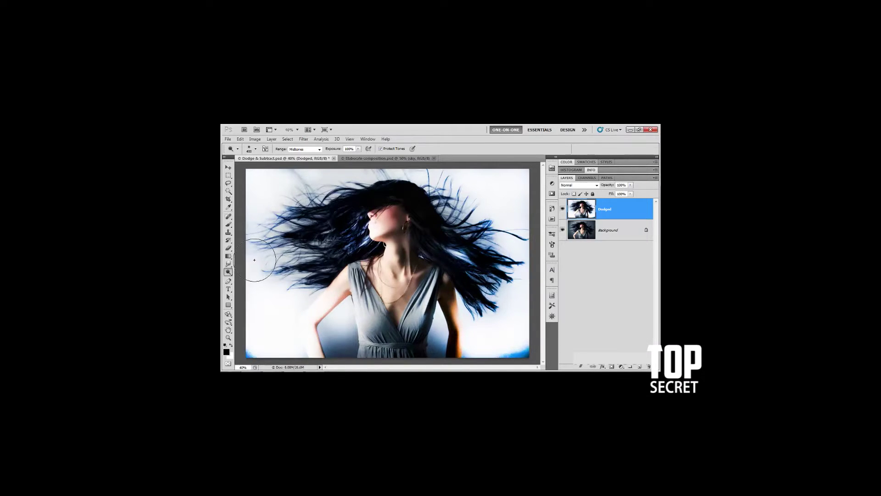
{"action": "key", "text": "bracketleft"}
{"action": "key", "text": "bracketleft"}
{"action": "key", "text": "bracketleft"}
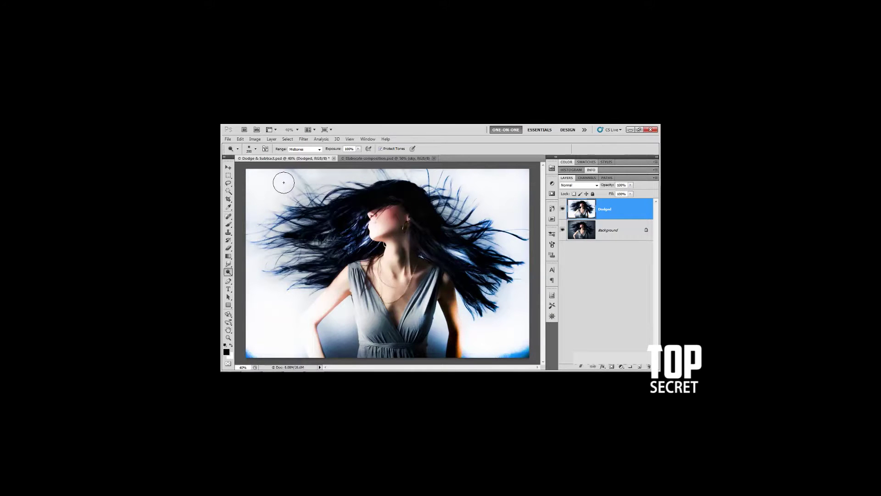
Lighten the top-left background and top edge near the hair tips, undoing the last stroke.
{"action": "left_click_drag", "start_coordinate": [277, 173], "coordinate": [292, 189]}
{"action": "key", "text": "bracketleft"}
{"action": "key", "text": "bracketleft"}
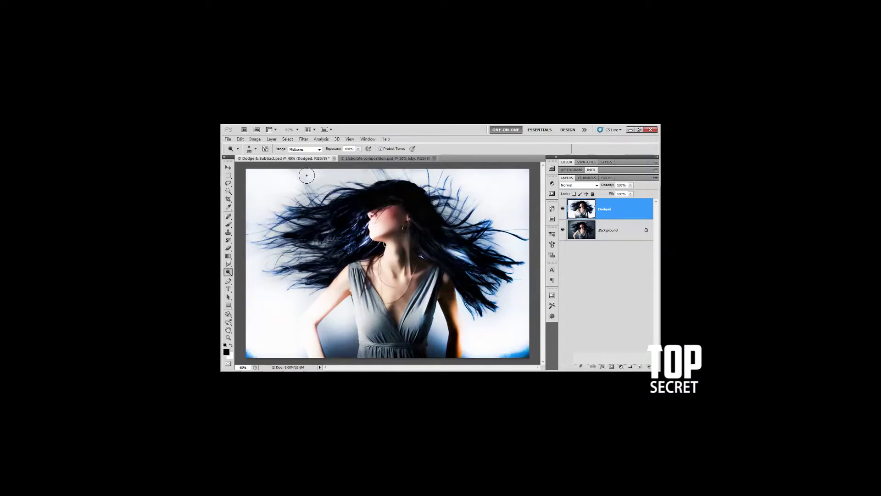
{"action": "mouse_move", "coordinate": [316, 169]}
{"action": "left_mouse_down"}
{"action": "mouse_move", "coordinate": [298, 161]}
{"action": "mouse_move", "coordinate": [350, 170]}
{"action": "mouse_move", "coordinate": [340, 171]}
{"action": "mouse_move", "coordinate": [363, 183]}
{"action": "mouse_move", "coordinate": [347, 169]}
{"action": "mouse_move", "coordinate": [306, 170]}
{"action": "left_mouse_up"}
{"action": "key", "text": "bracketleft"}
{"action": "key", "text": "bracketleft"}
{"action": "key", "text": "bracketleft"}
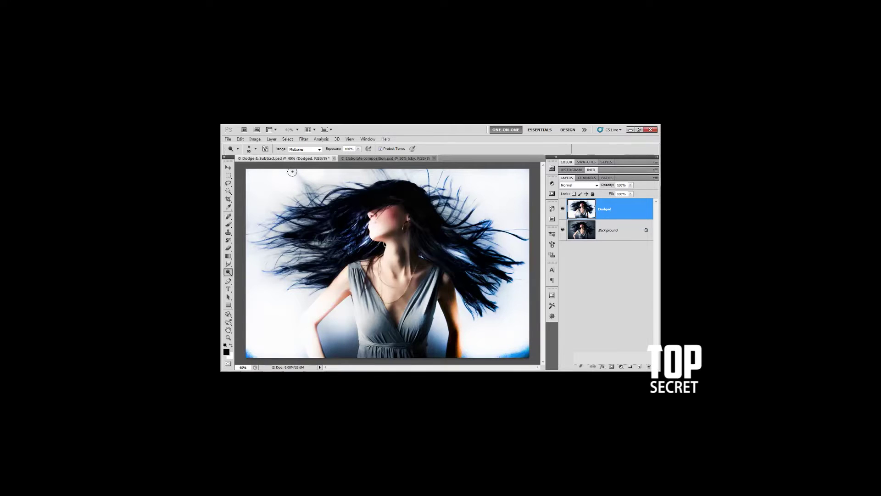
{"action": "key", "text": "bracketright"}
{"action": "key", "text": "bracketright"}
{"action": "key", "text": "bracketright"}
{"action": "key", "text": "bracketright"}
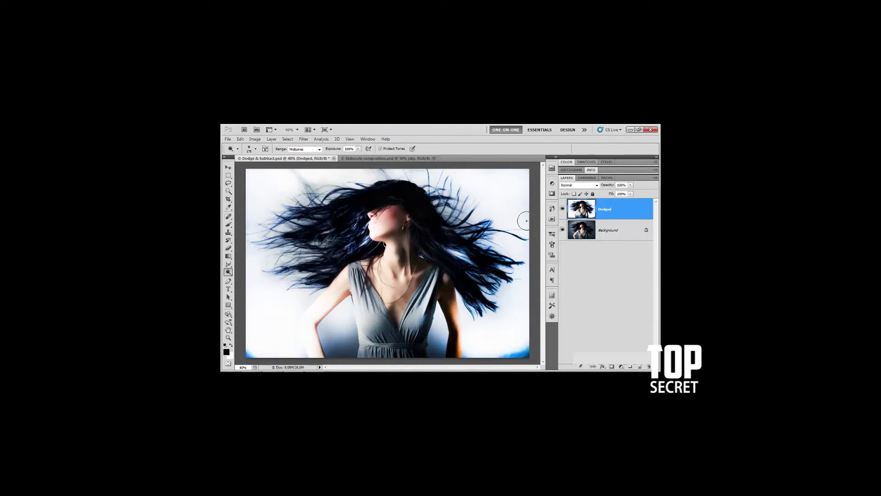
{"action": "key", "text": "ctrl+z"}
Run Calculations with Blue minus inverted Red, Subtract blending, Offset 235, result as a new channel.
{"action": "left_click", "coordinate": [255, 139]}
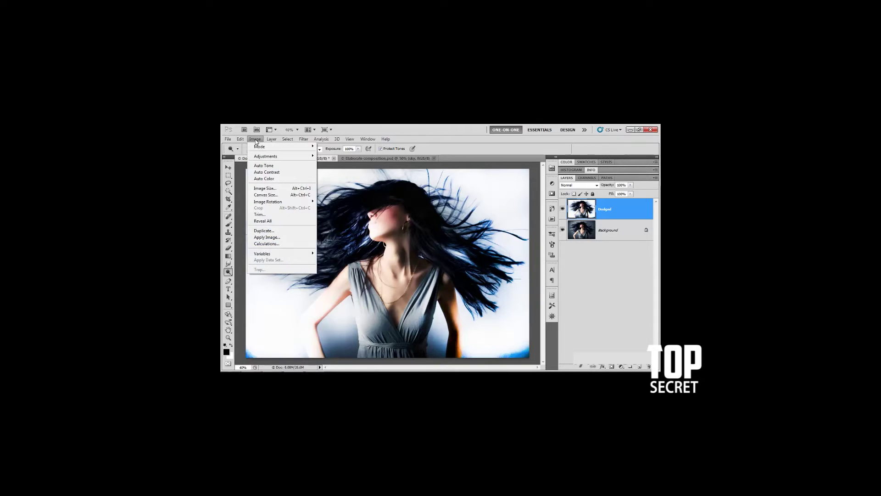
{"action": "left_click", "coordinate": [290, 248]}
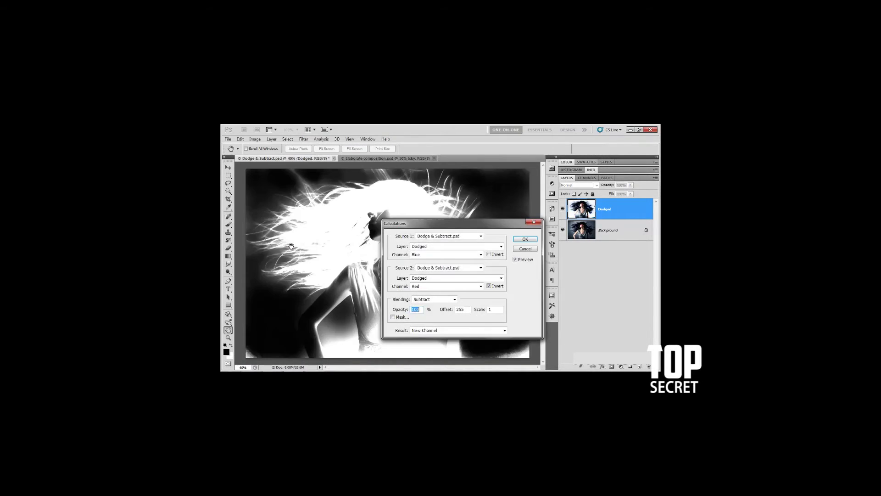
{"action": "left_click_drag", "start_coordinate": [423, 225], "coordinate": [521, 186]}
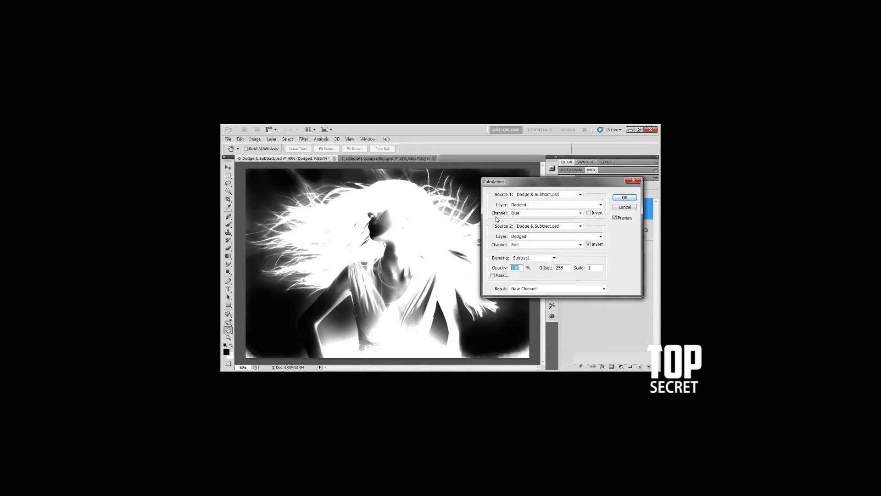
{"action": "left_click", "coordinate": [568, 268]}
{"action": "key", "text": "shift+Down"}
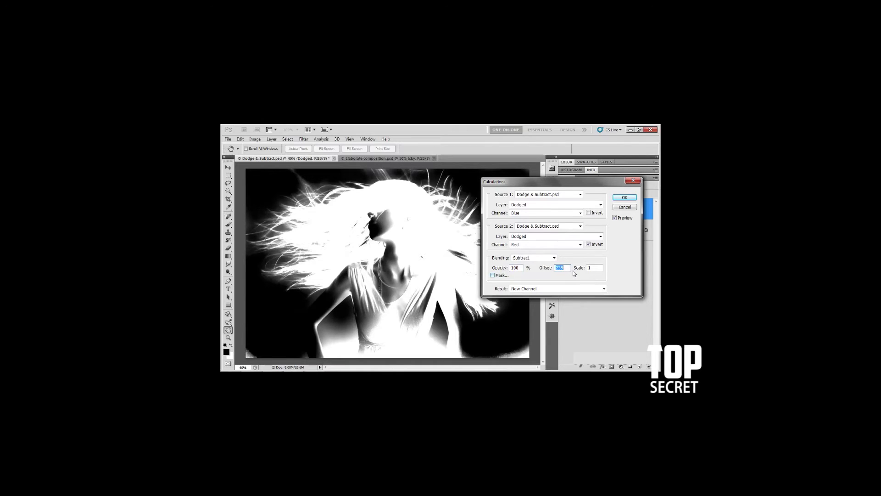
{"action": "left_click", "coordinate": [618, 197]}
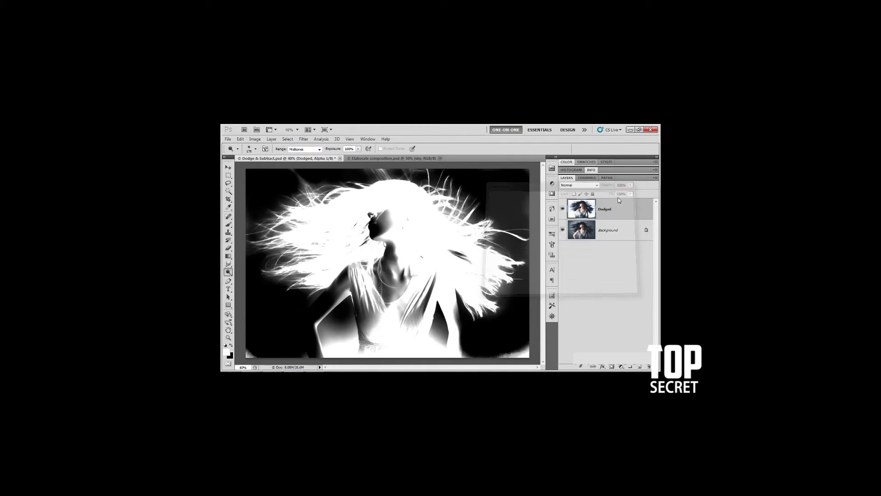
Rename Alpha 1 to 'subtract 235 (dodged)', swap the colours and bring up Levels on it.
{"action": "left_click", "coordinate": [586, 179]}
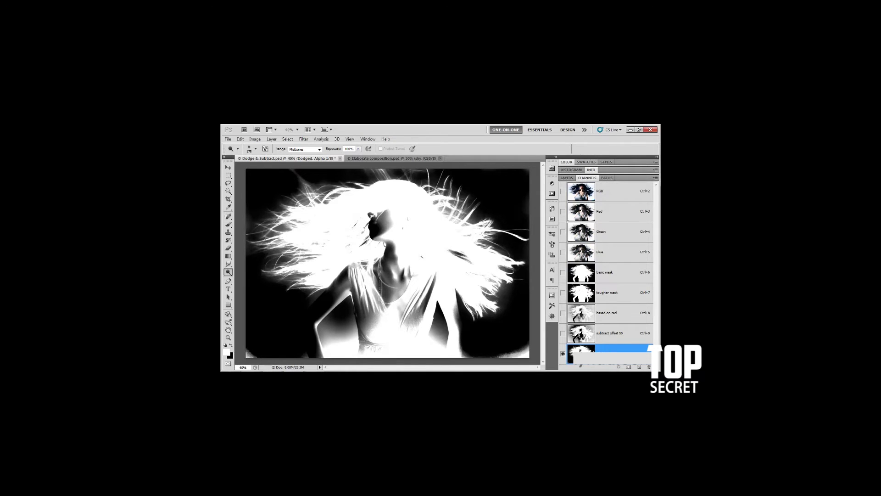
{"action": "double_click", "coordinate": [605, 351]}
{"action": "type", "text": "dodged"}
{"action": "key", "text": "Return"}
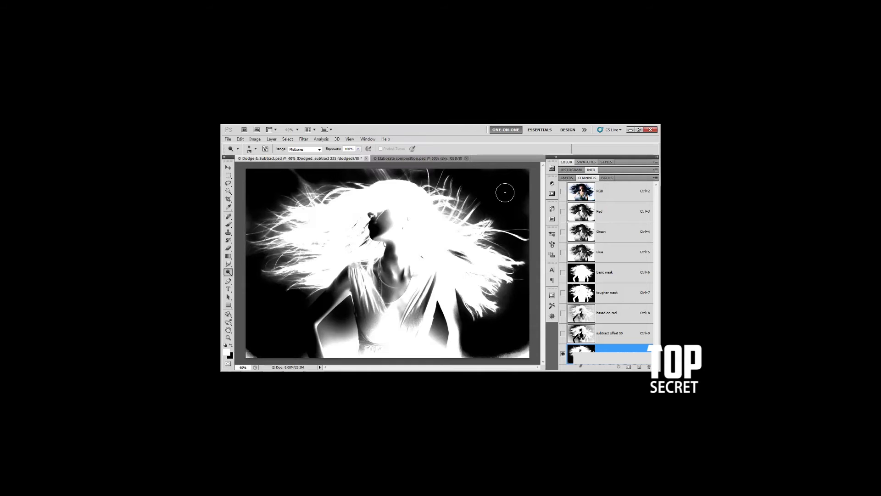
{"action": "key", "text": "x"}
{"action": "key", "text": "ctrl+l"}
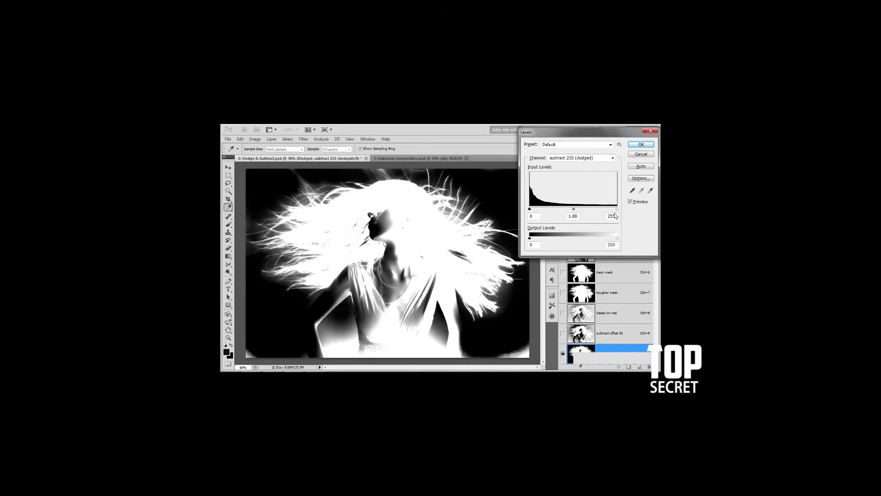
Try Levels inputs of white 212 and black 74, then reset to defaults.
{"action": "left_click_drag", "start_coordinate": [617, 209], "coordinate": [604, 211]}
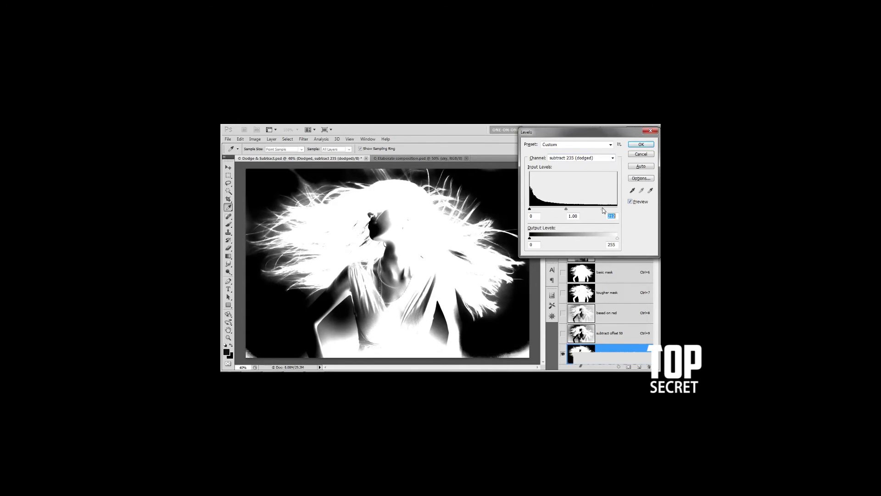
{"action": "left_click_drag", "start_coordinate": [530, 209], "coordinate": [555, 210]}
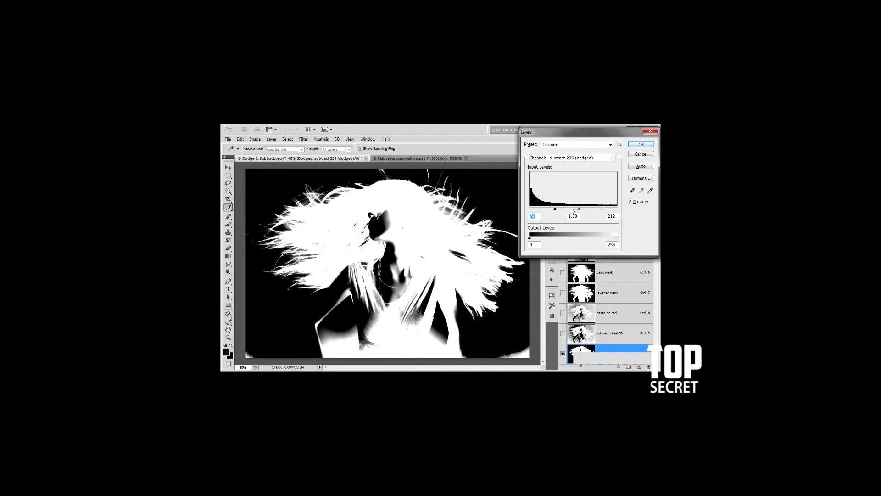
{"action": "key", "text": "alt"}
{"action": "left_click", "coordinate": [635, 156], "text": "alt"}
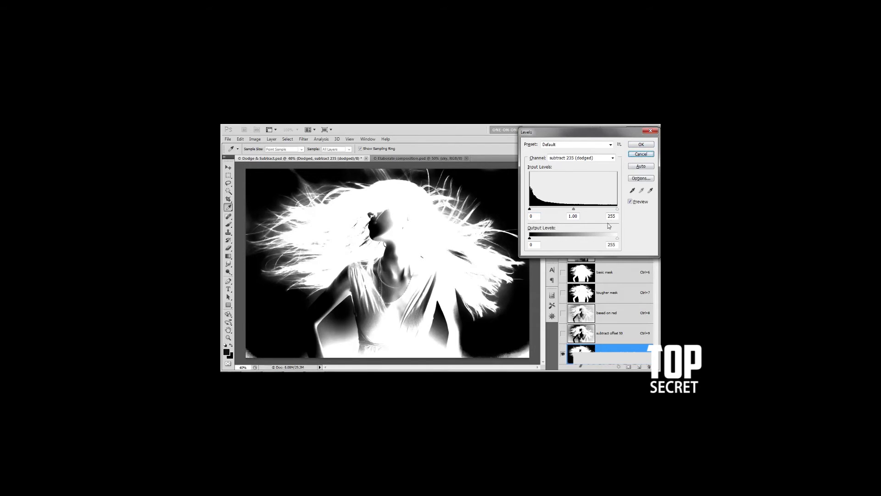
Sample white from the bright hair and black from the background, set black back to 0, then cancel.
{"action": "left_click", "coordinate": [650, 191]}
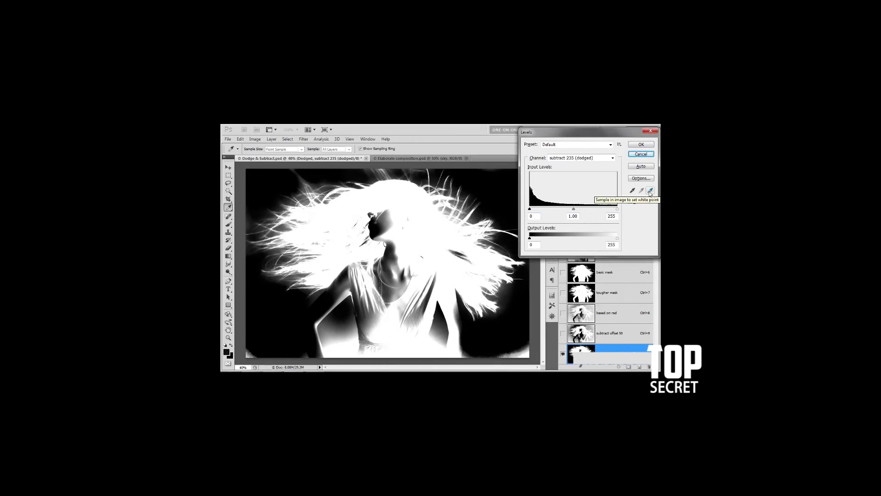
{"action": "left_click", "coordinate": [443, 224]}
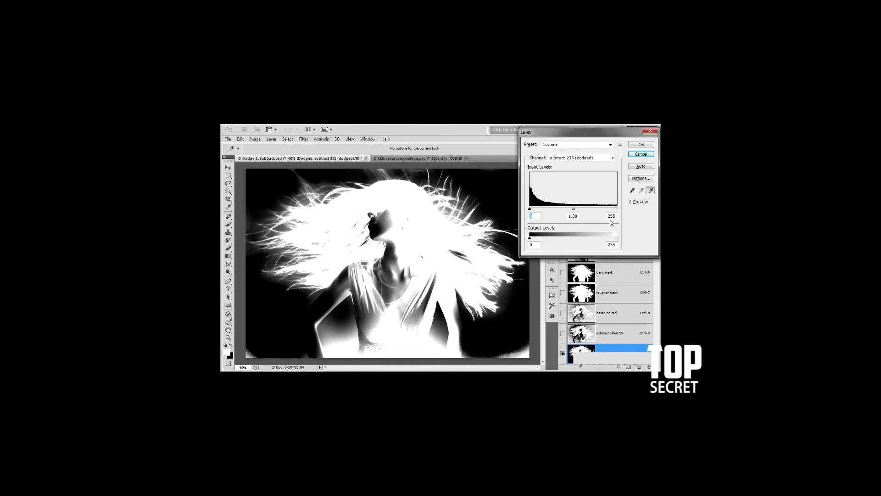
{"action": "left_click", "coordinate": [633, 192]}
{"action": "left_click", "coordinate": [262, 224]}
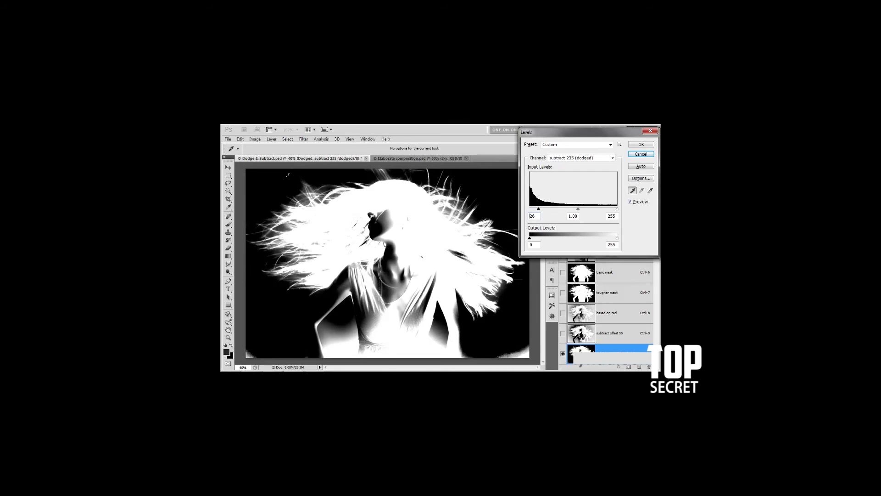
{"action": "left_click", "coordinate": [263, 190]}
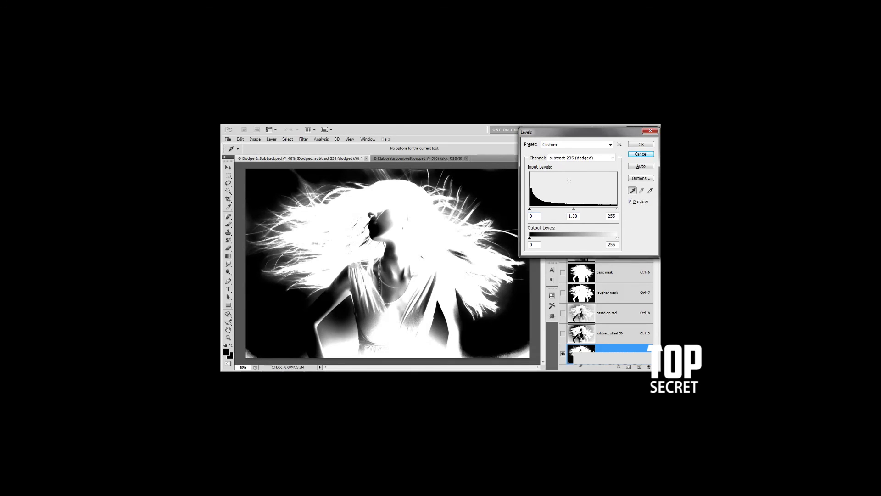
{"action": "left_click", "coordinate": [641, 154]}
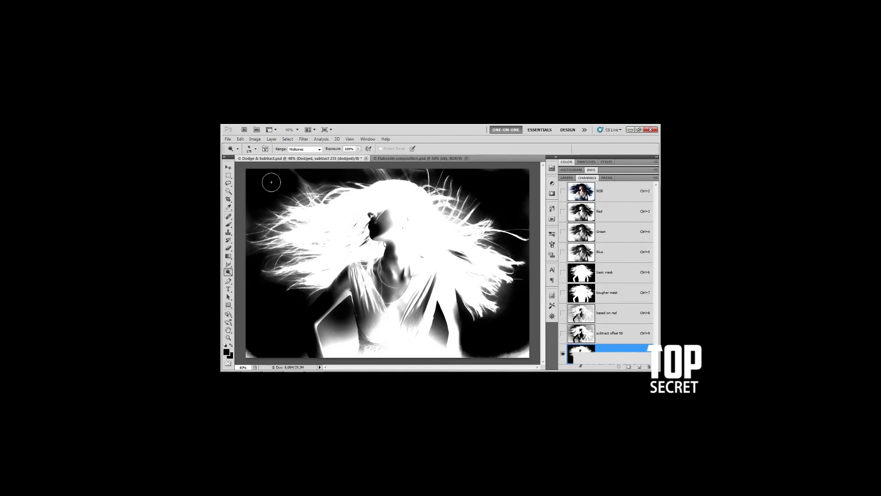